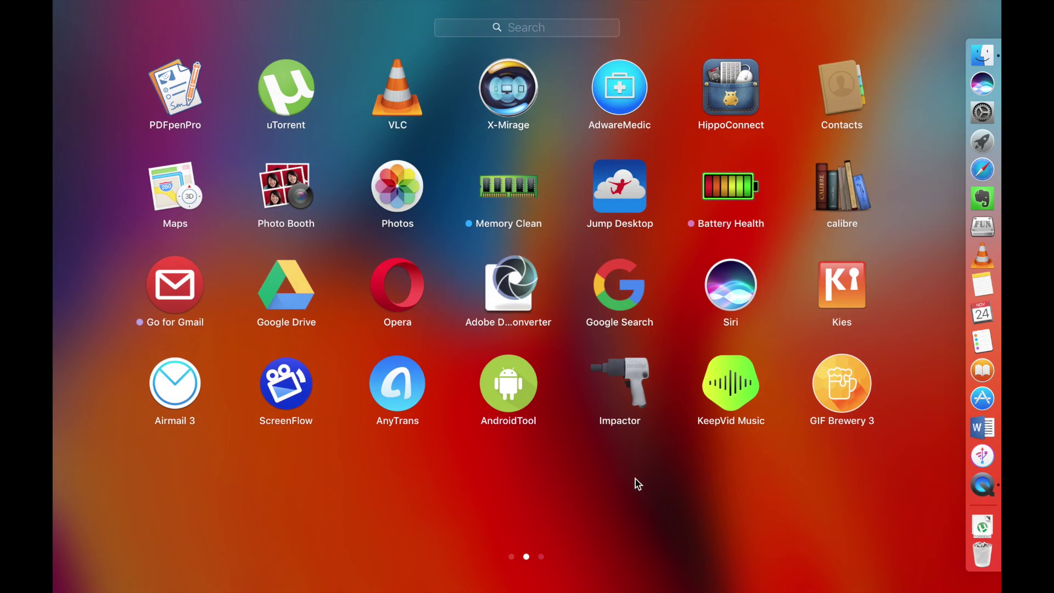
- Close the Launchpad grid to reveal the desktop holding the Windows XP Professional ISO
{"action": "left_click", "coordinate": [637, 483]}
- Read the Windows XP ISO's full name, then launch VMware Fusion from Launchpad's first page
{"action": "left_click", "coordinate": [686, 85]}
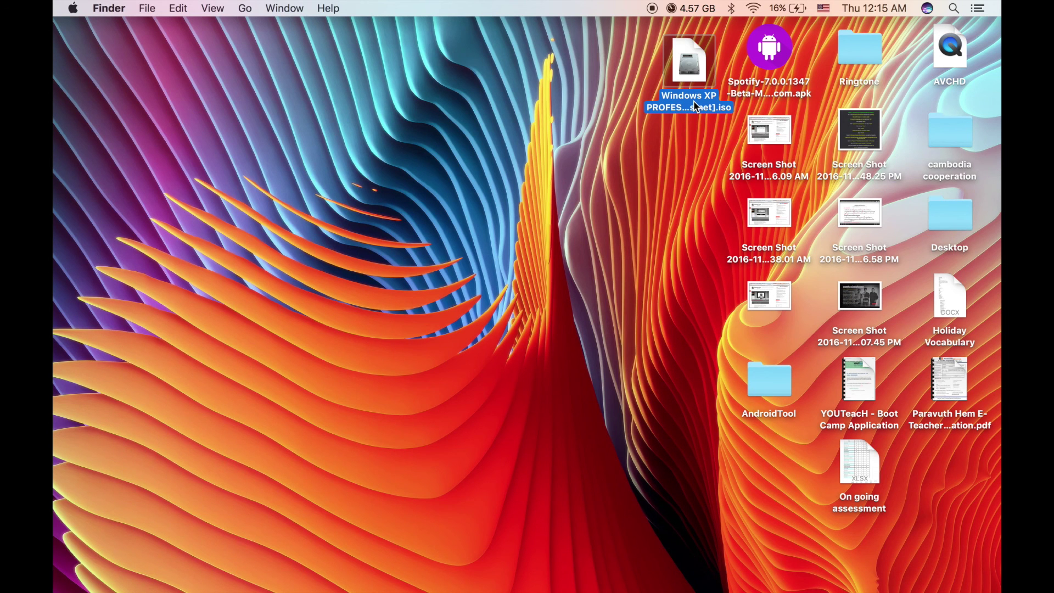
{"action": "left_click", "coordinate": [694, 105]}
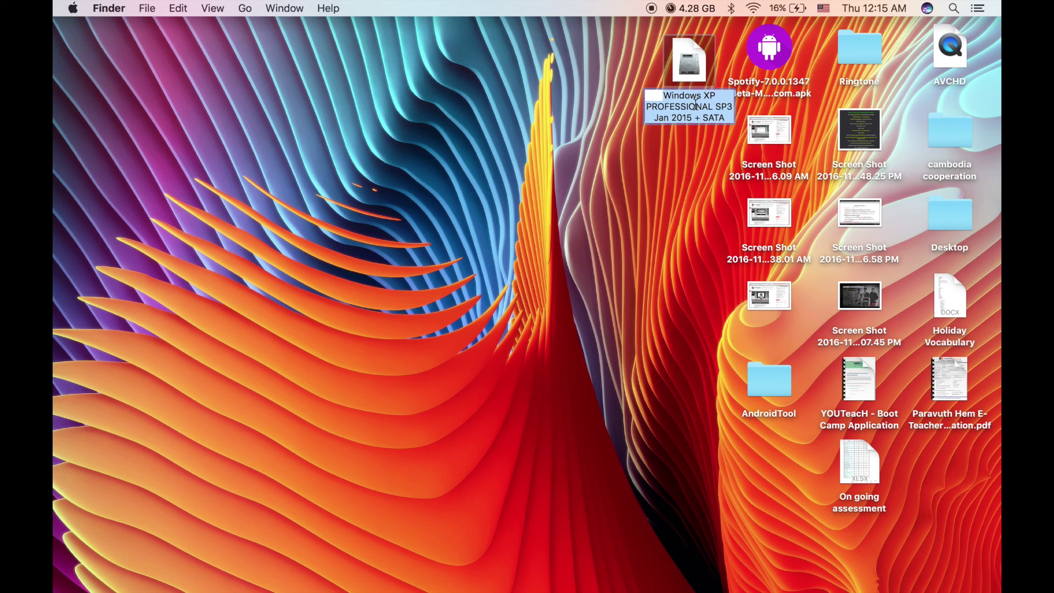
{"action": "key", "text": "F4"}
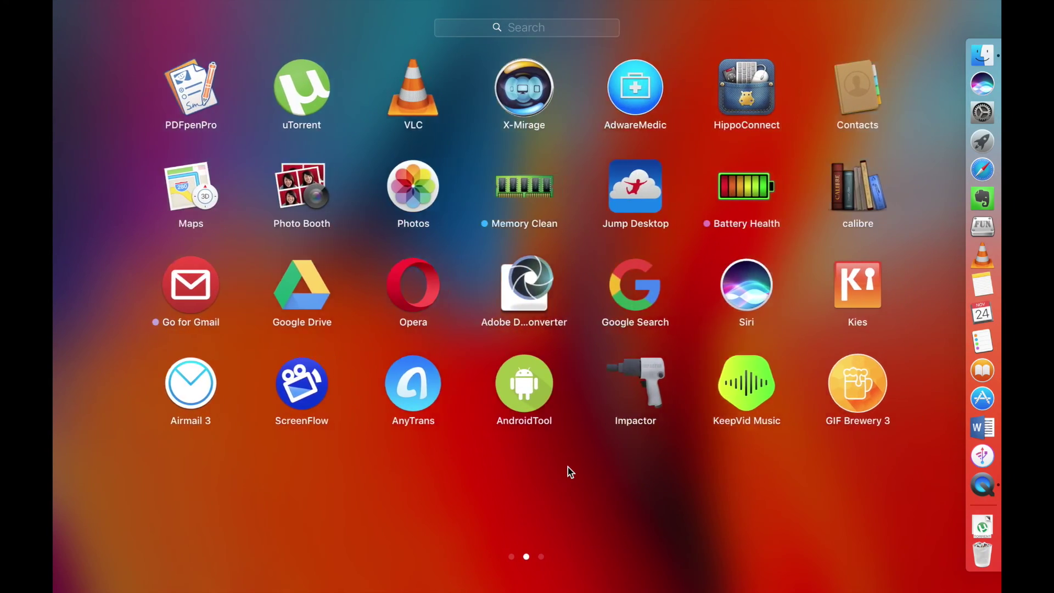
{"action": "scroll", "coordinate": [568, 466], "scroll_direction": "left", "scroll_amount": 3}
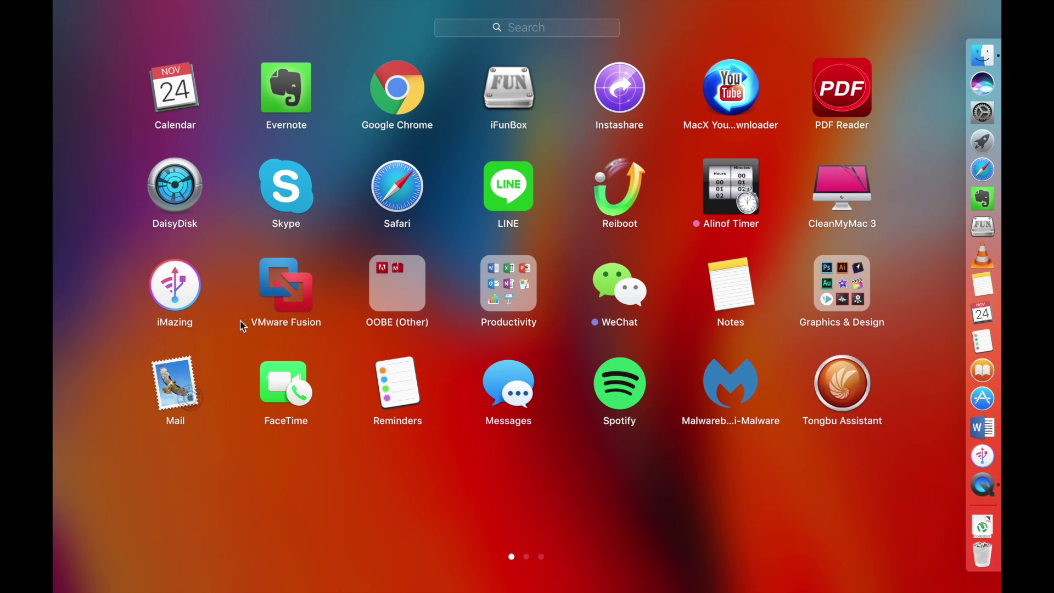
{"action": "left_click", "coordinate": [288, 303]}
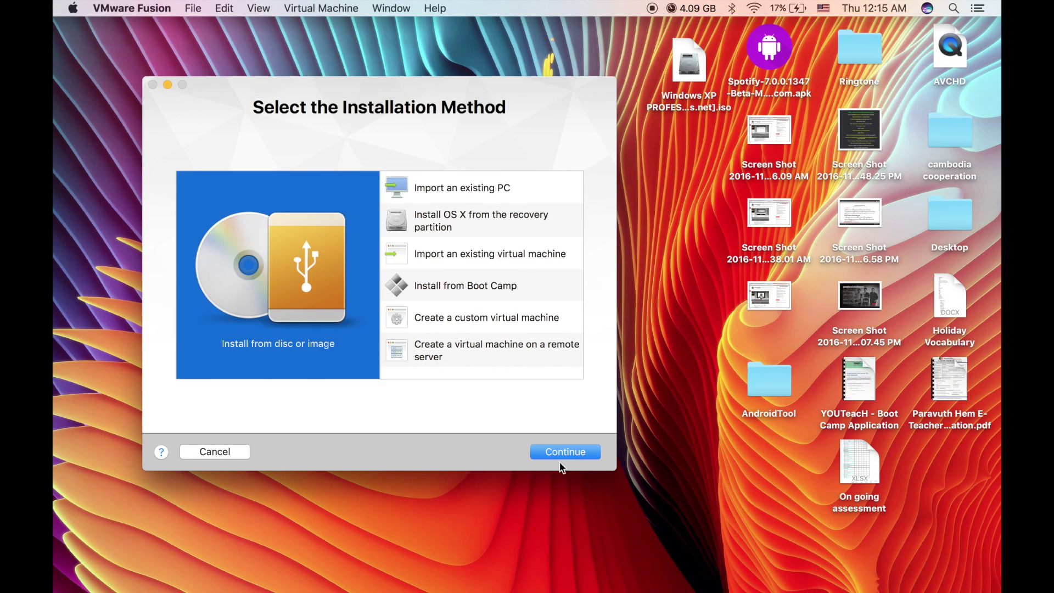
- Install from disc or image, using the dragged-in Windows XP Professional ISO
{"action": "left_click", "coordinate": [565, 458]}
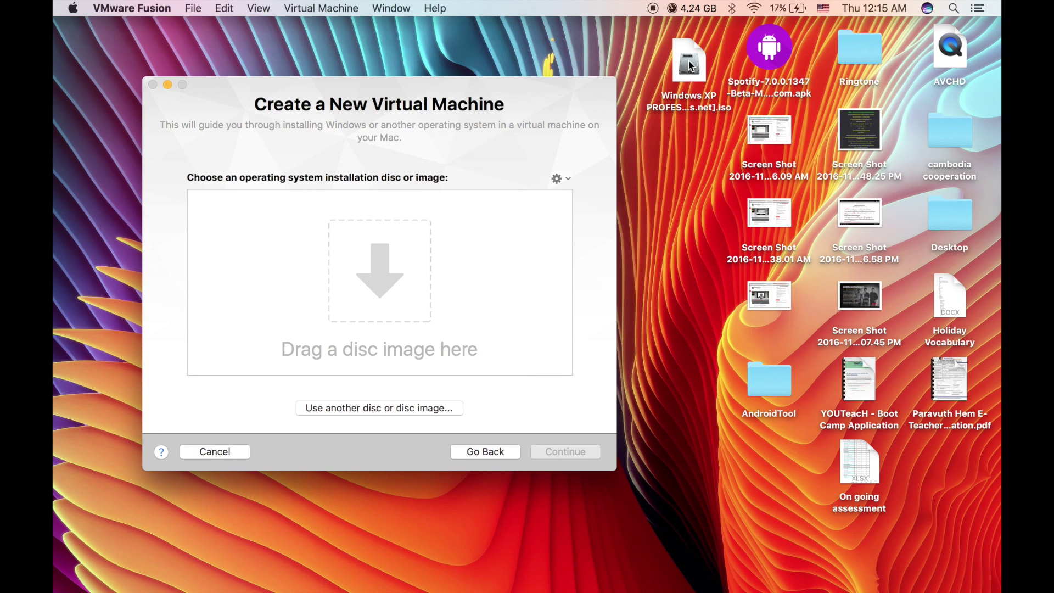
{"action": "left_click_drag", "start_coordinate": [690, 66], "coordinate": [455, 245]}
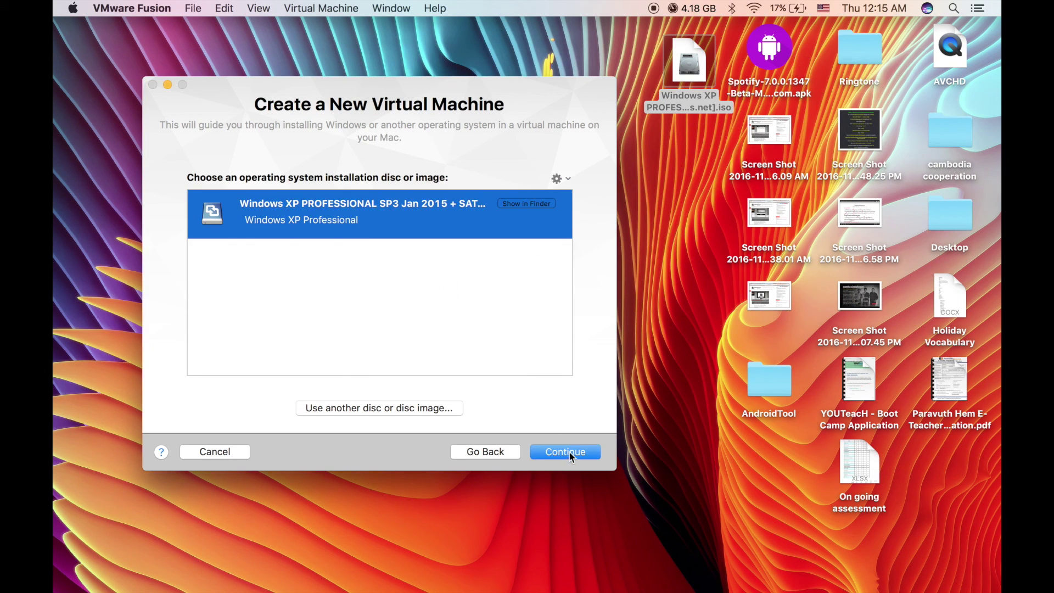
{"action": "left_click", "coordinate": [568, 451]}
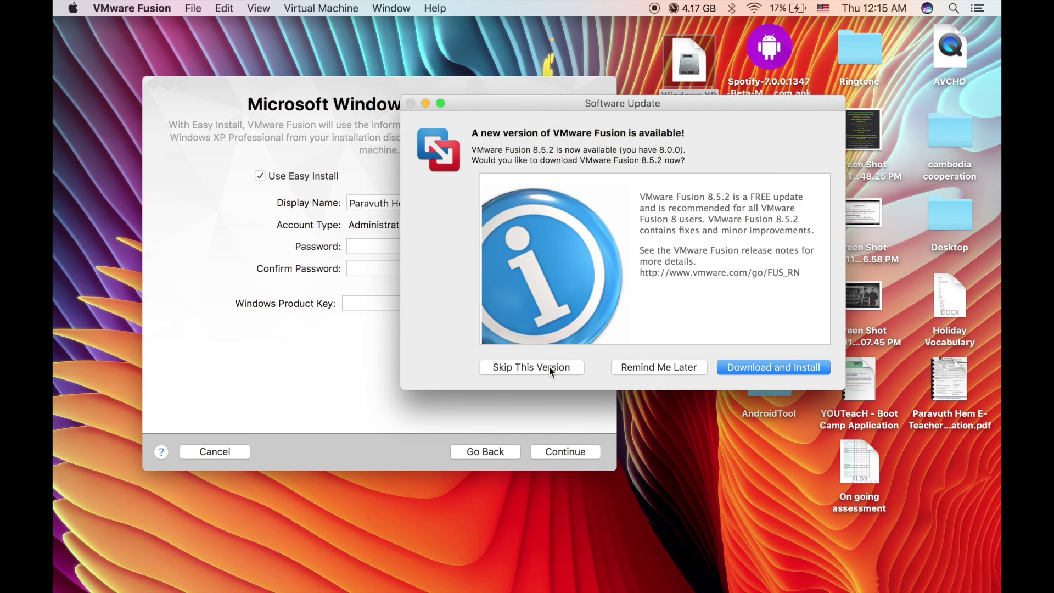
- Skip the VMware Fusion 8.5.2 update and continue Easy Install without a product key
{"action": "left_click", "coordinate": [548, 368]}
{"action": "left_click", "coordinate": [567, 452]}
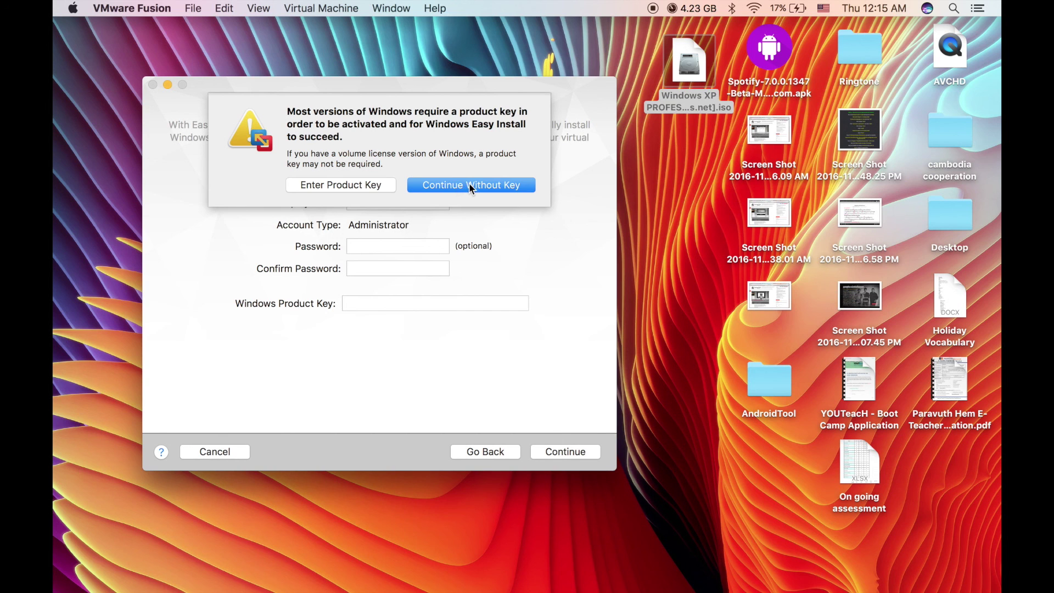
{"action": "left_click", "coordinate": [469, 185]}
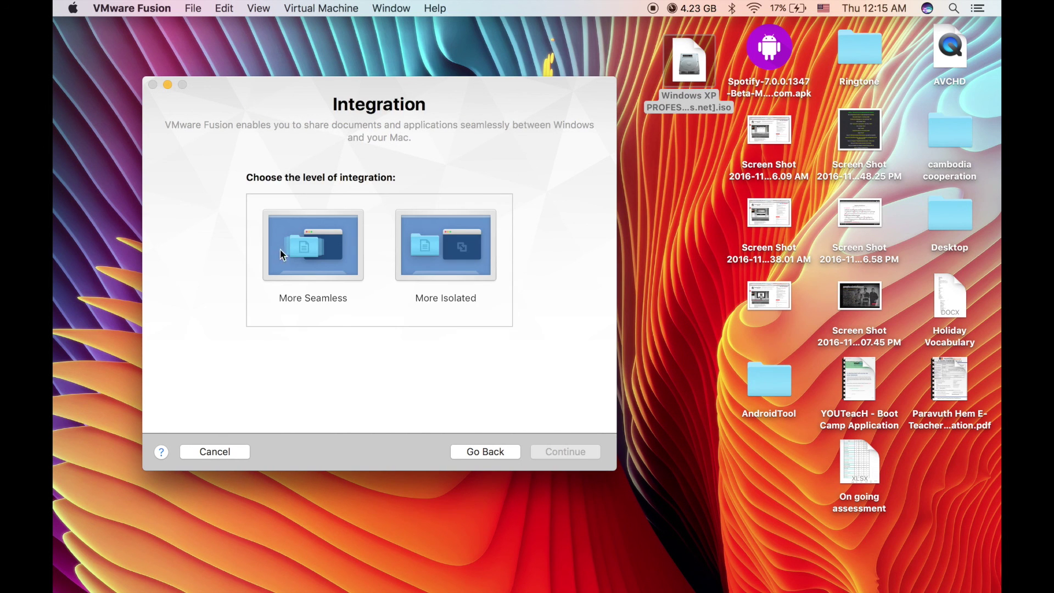
- Choose More Isolated integration, then finish and save the new Windows XP virtual machine
{"action": "left_click", "coordinate": [323, 250]}
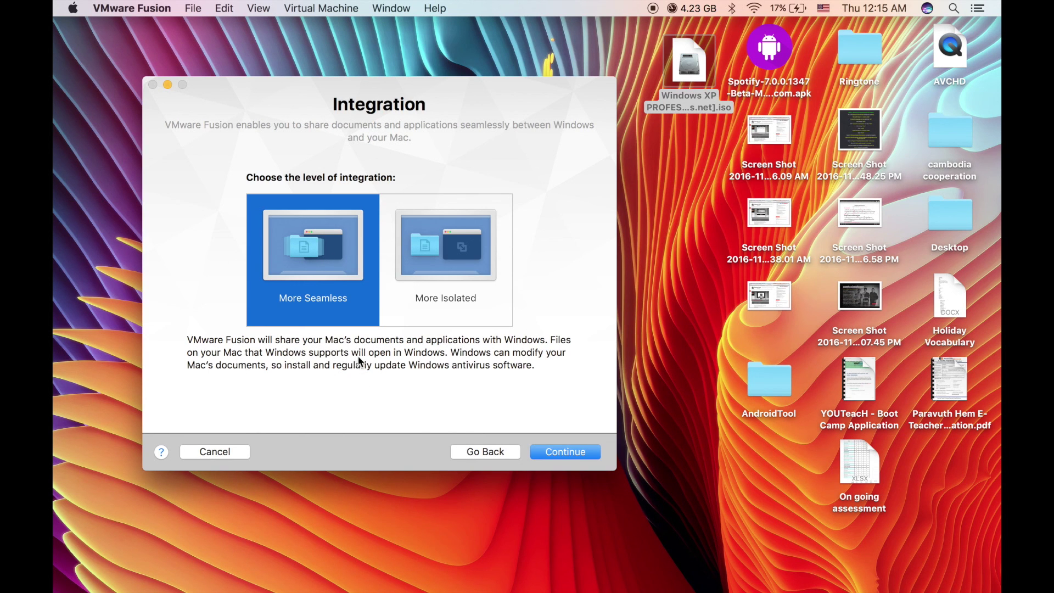
{"action": "left_click", "coordinate": [464, 260]}
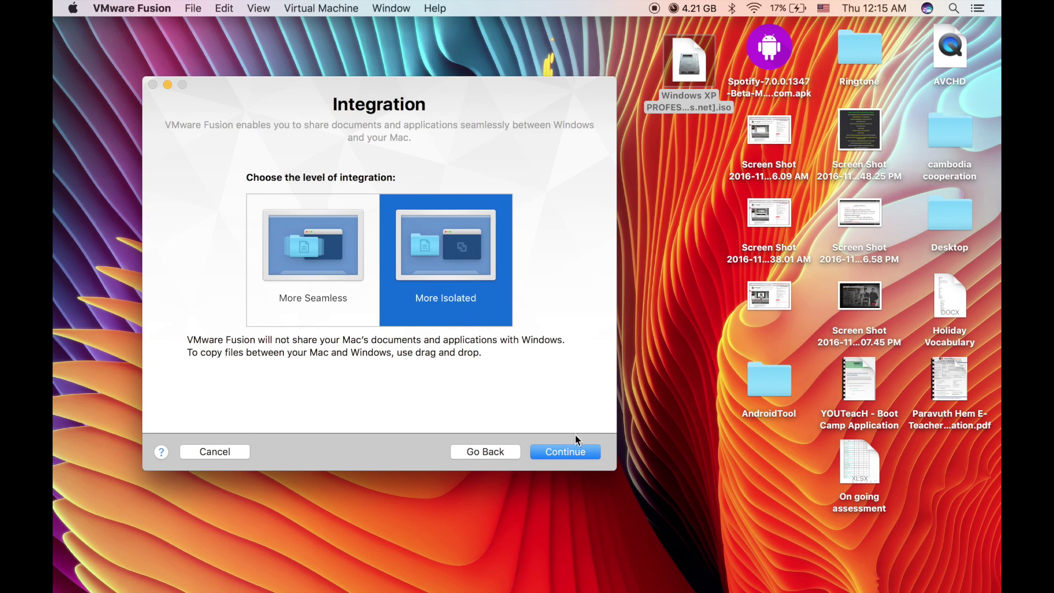
{"action": "left_click", "coordinate": [563, 452]}
{"action": "left_click", "coordinate": [564, 449]}
{"action": "left_click", "coordinate": [524, 261]}
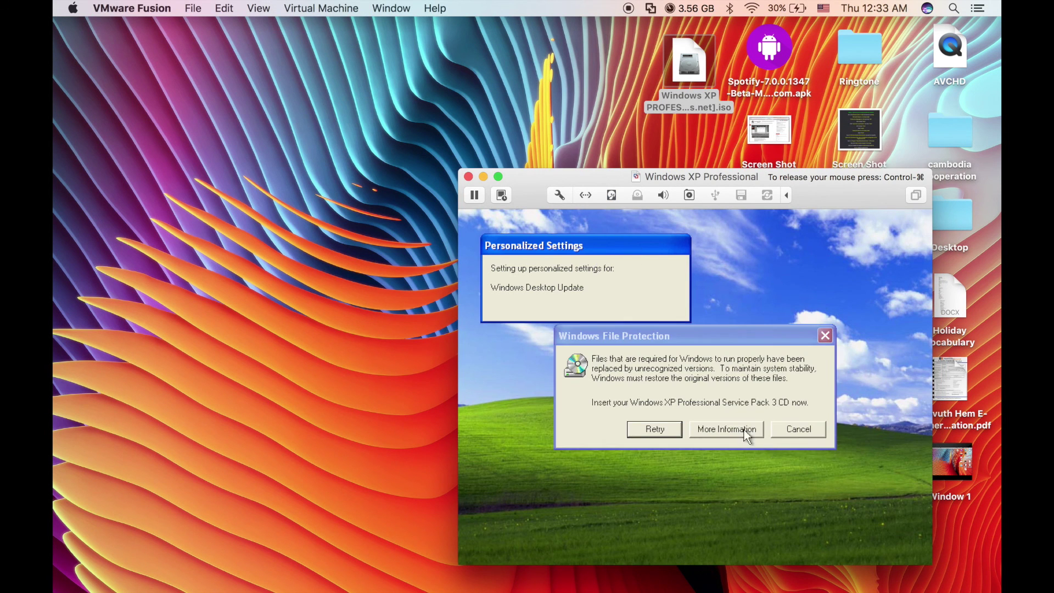
- Dismiss all the Windows File Protection and wrong-CD dialogs with Cancel, No and OK
{"action": "left_click", "coordinate": [796, 429]}
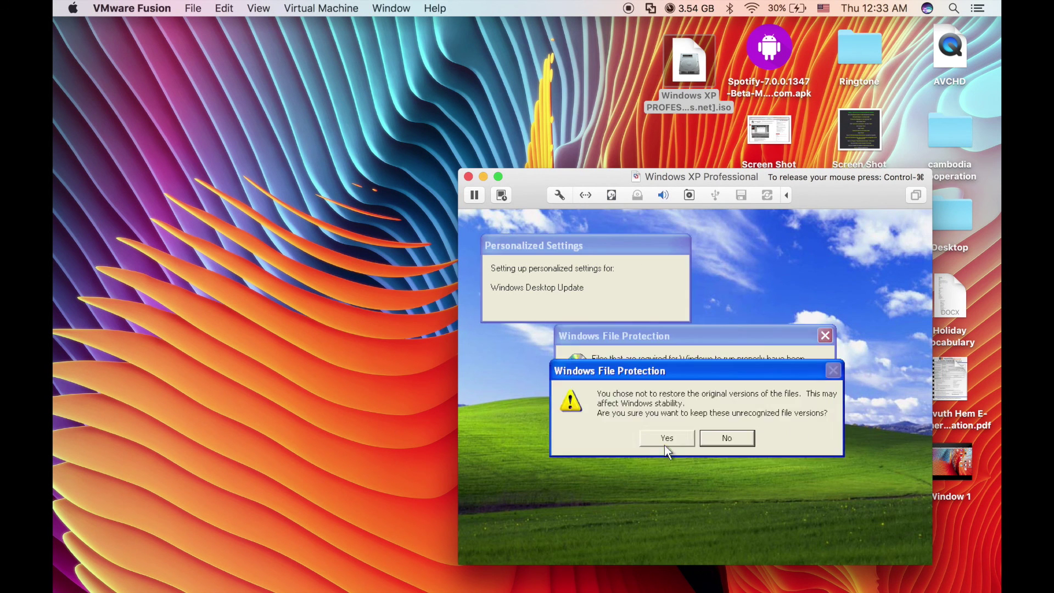
{"action": "left_click", "coordinate": [713, 439]}
{"action": "left_click", "coordinate": [679, 438]}
{"action": "left_click", "coordinate": [683, 444]}
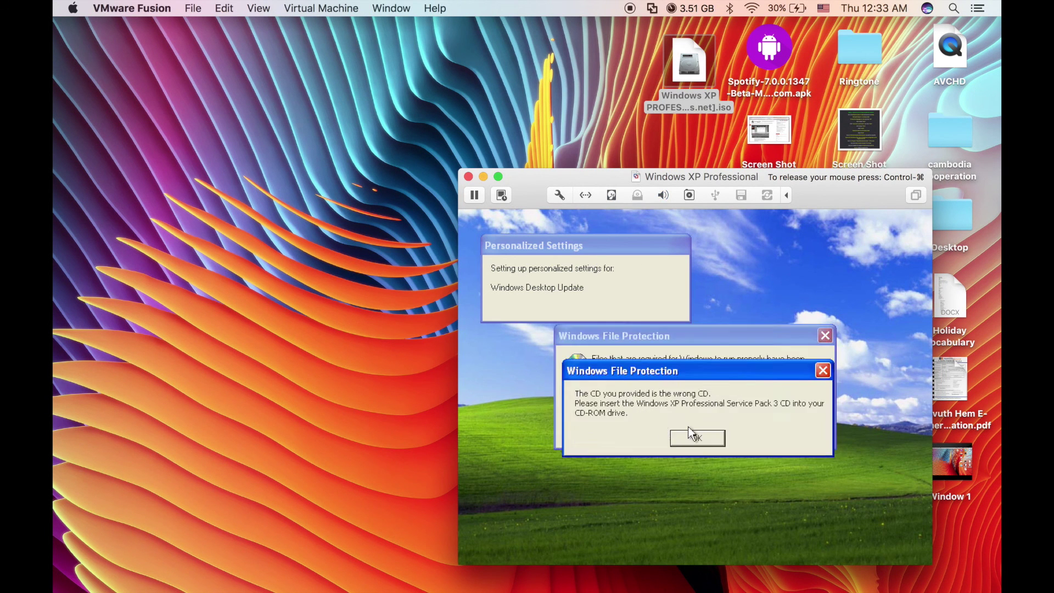
{"action": "left_click", "coordinate": [680, 438]}
- Look at the XP Display Properties appearance settings and close them
{"action": "right_click", "coordinate": [665, 327]}
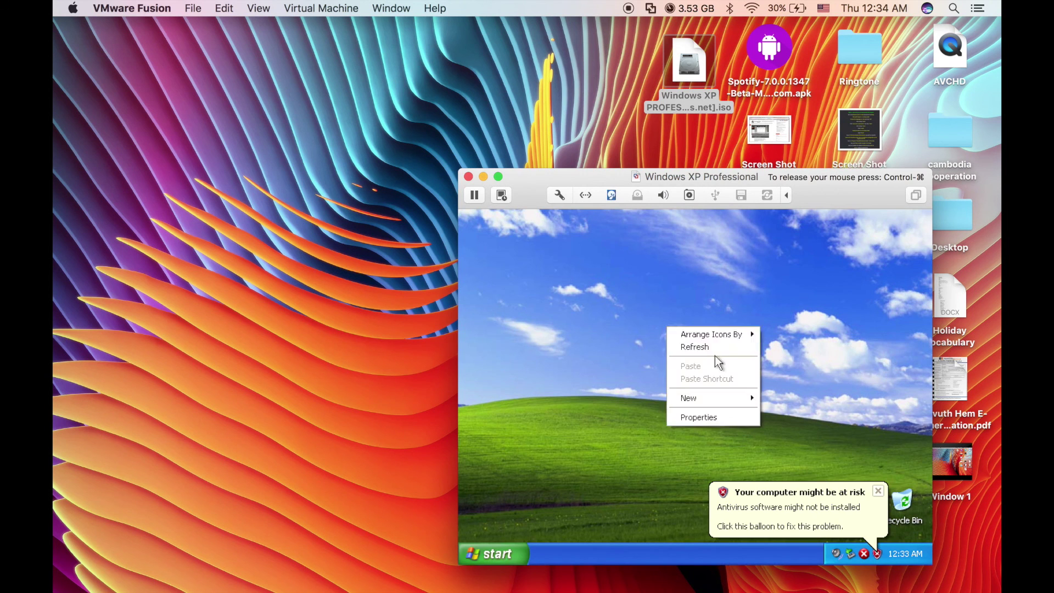
{"action": "left_click", "coordinate": [694, 422]}
{"action": "left_click", "coordinate": [673, 244]}
{"action": "left_click", "coordinate": [794, 220]}
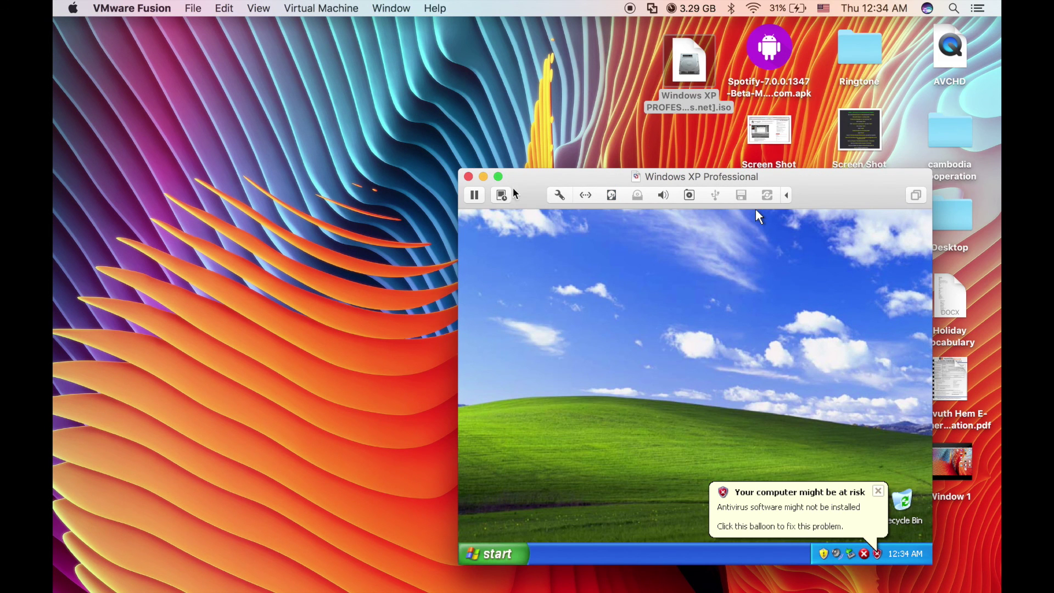
- Inspect the VM window's toolbar customisation without changes, then return mouse control to the VM
{"action": "left_click", "coordinate": [788, 222]}
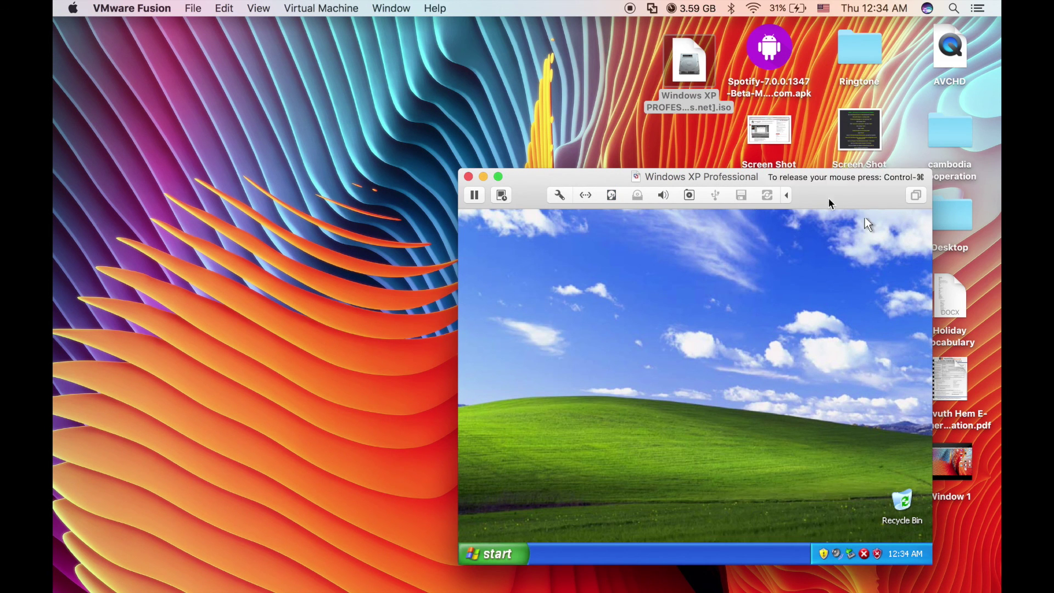
{"action": "key", "text": "ctrl+super"}
{"action": "right_click", "coordinate": [842, 195]}
{"action": "left_click", "coordinate": [878, 265]}
{"action": "left_click", "coordinate": [832, 418]}
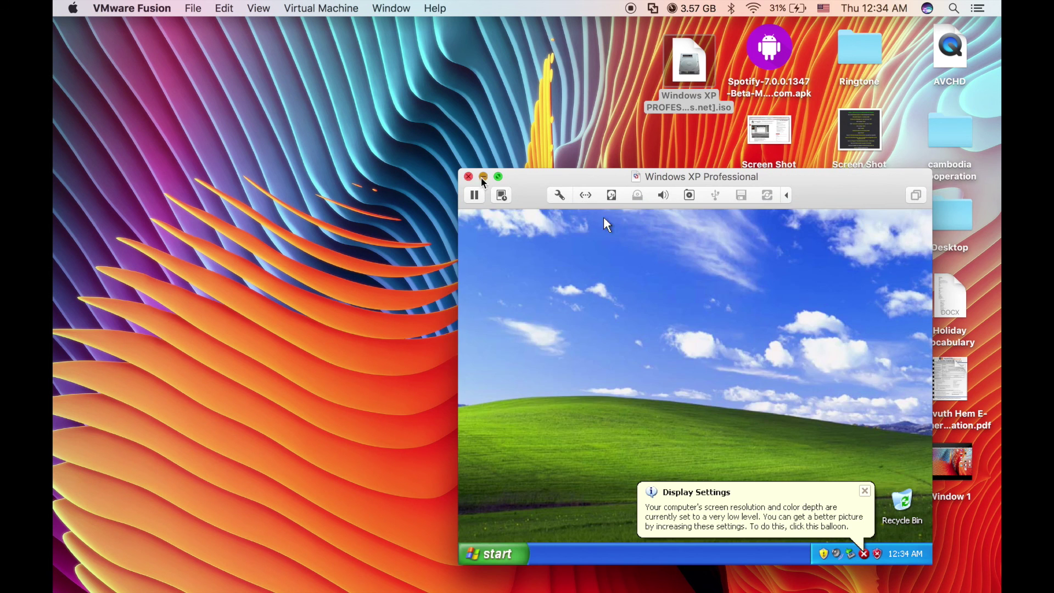
{"action": "left_click", "coordinate": [768, 131]}
{"action": "left_click", "coordinate": [746, 210]}
- Dismiss the XP notification balloons and show the Start menu for Administrator
{"action": "left_click", "coordinate": [828, 490]}
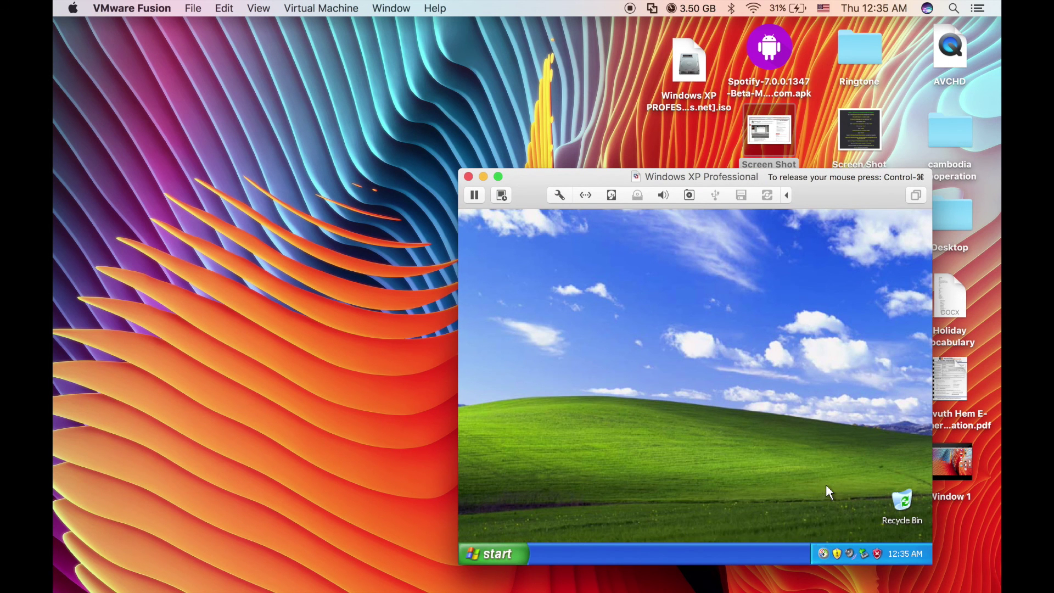
{"action": "left_click", "coordinate": [474, 558]}
{"action": "left_click", "coordinate": [474, 558]}
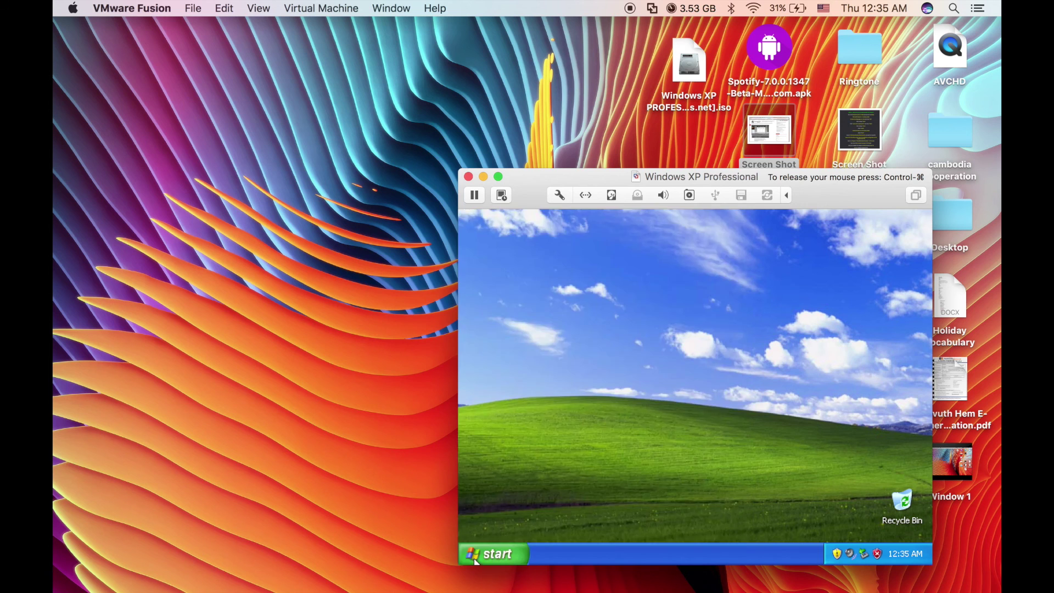
{"action": "left_click", "coordinate": [475, 558]}
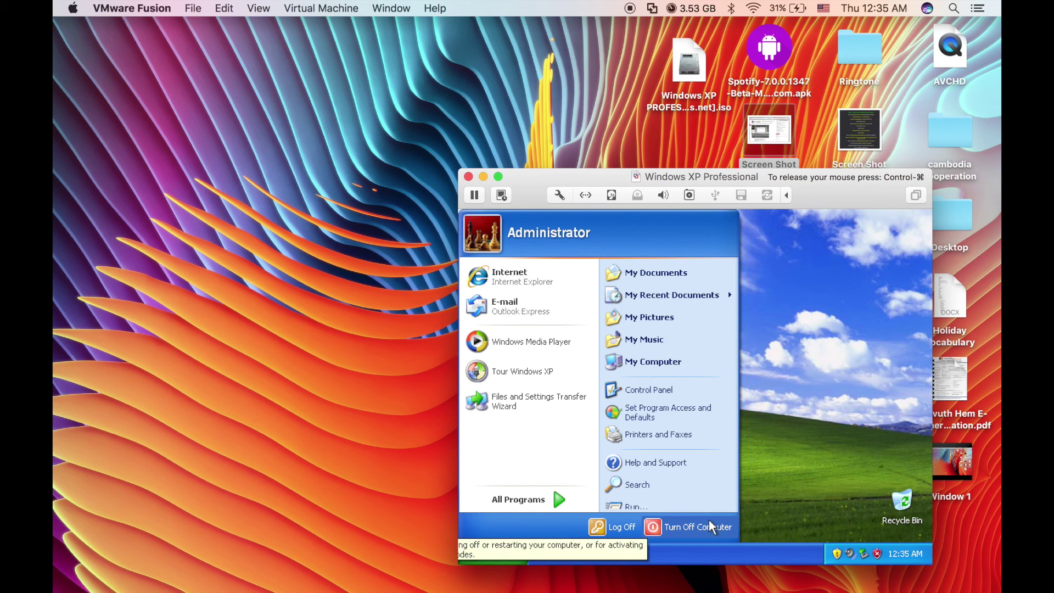
{"action": "left_click", "coordinate": [792, 425]}
{"action": "left_click", "coordinate": [486, 559]}
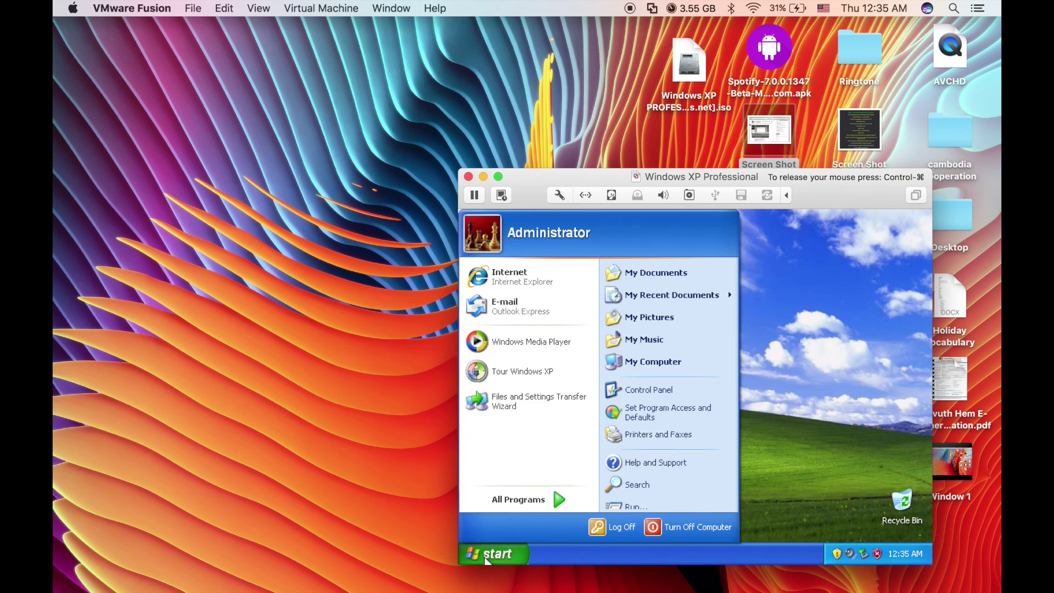
{"action": "left_click", "coordinate": [661, 526]}
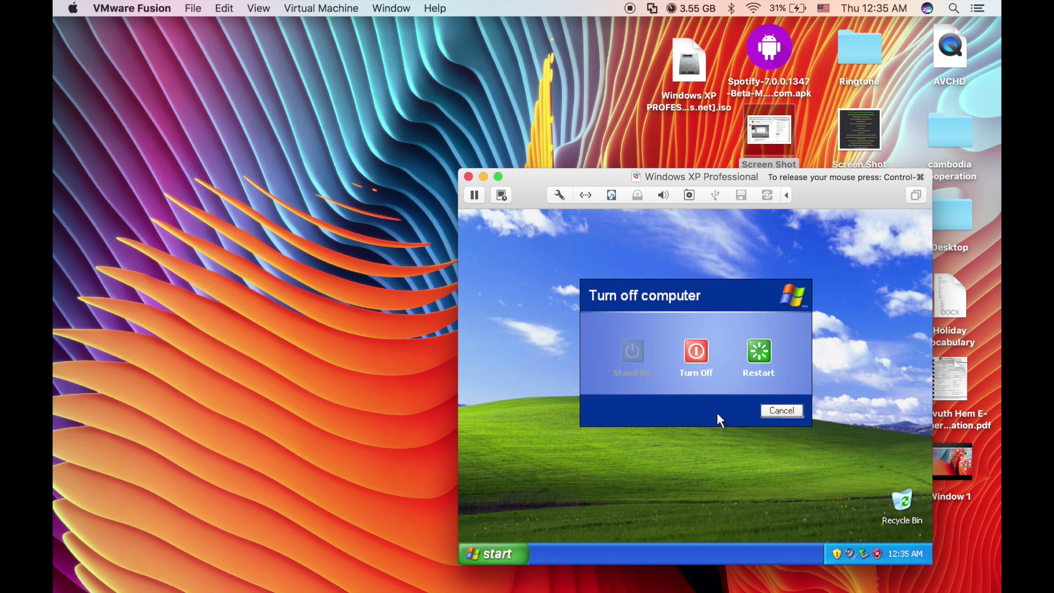
{"action": "left_click", "coordinate": [793, 411]}
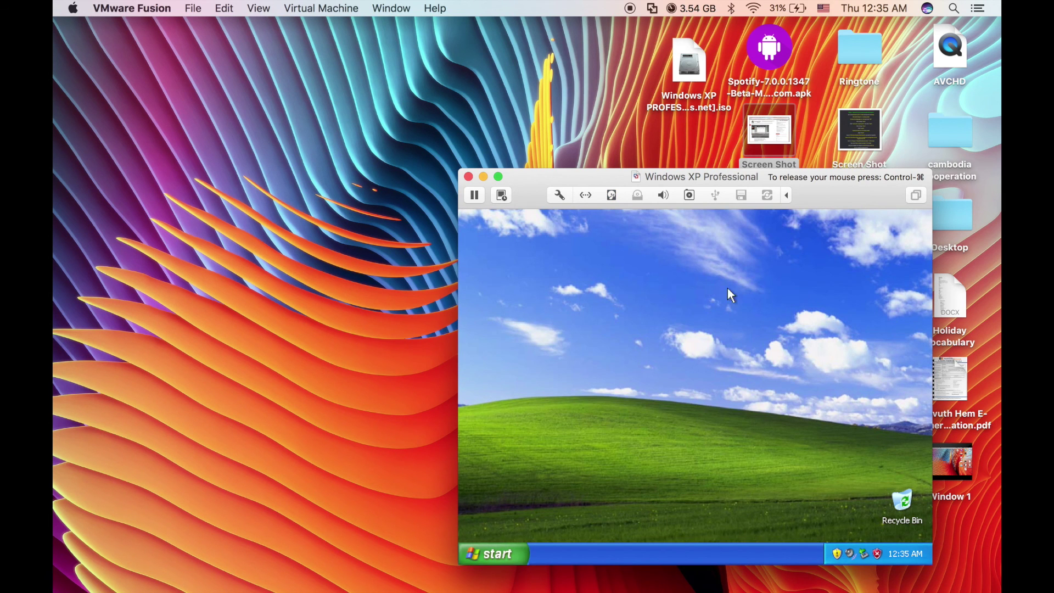
{"action": "key", "text": "ctrl+super"}
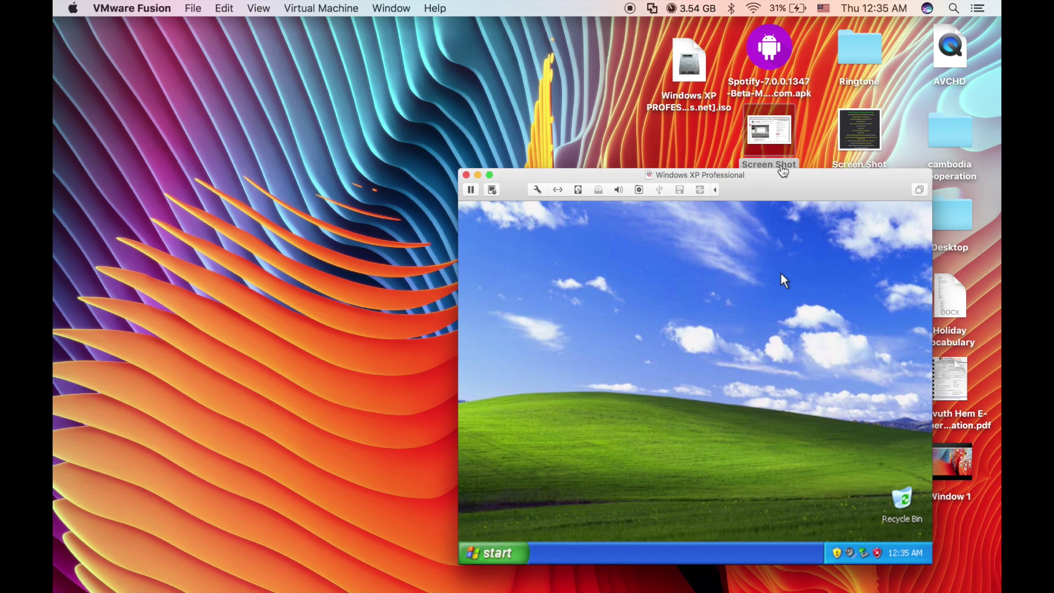
- Release the mouse from the XP machine and open Fusion's Window menu listing open windows
{"action": "left_click", "coordinate": [758, 233]}
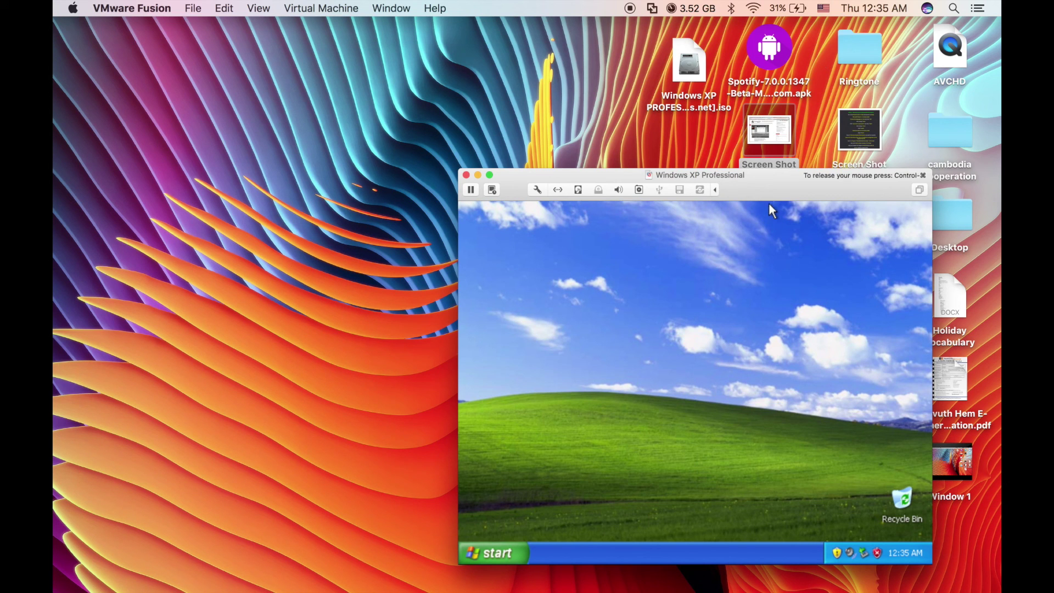
{"action": "key", "text": "ctrl+super"}
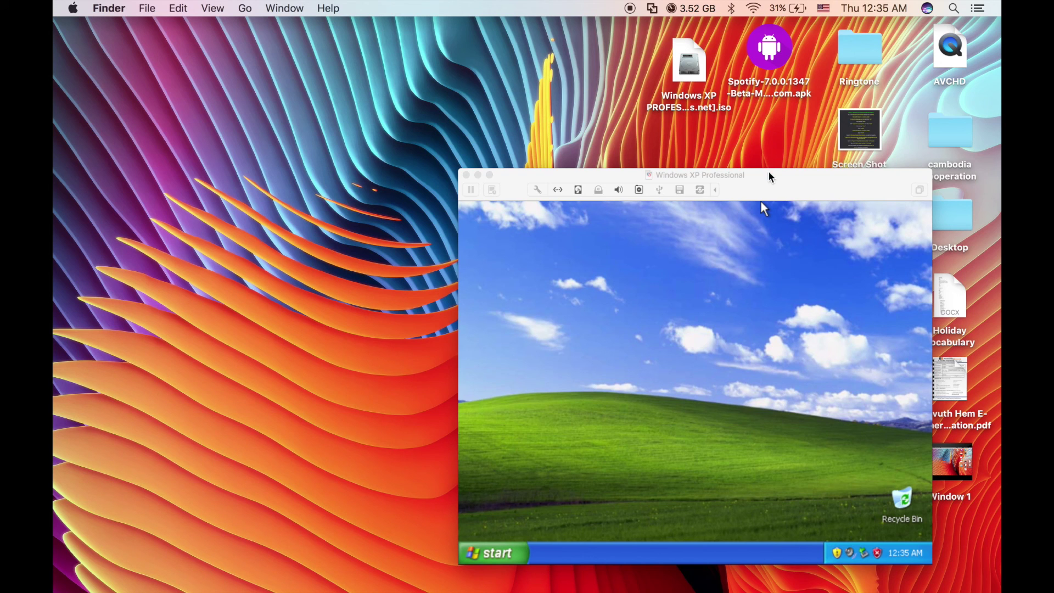
{"action": "left_click", "coordinate": [768, 176]}
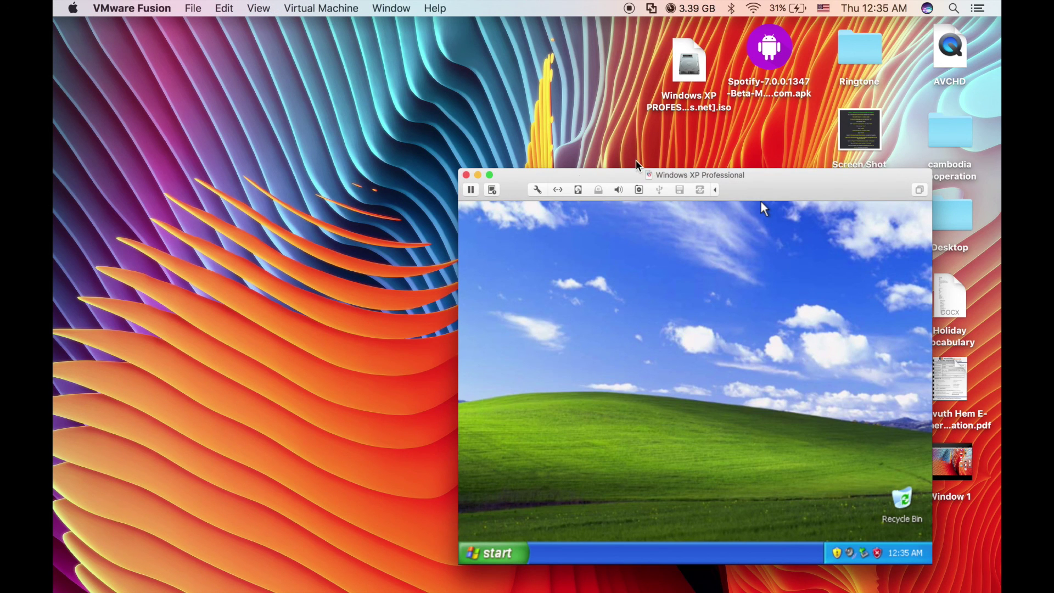
{"action": "left_click", "coordinate": [414, 5]}
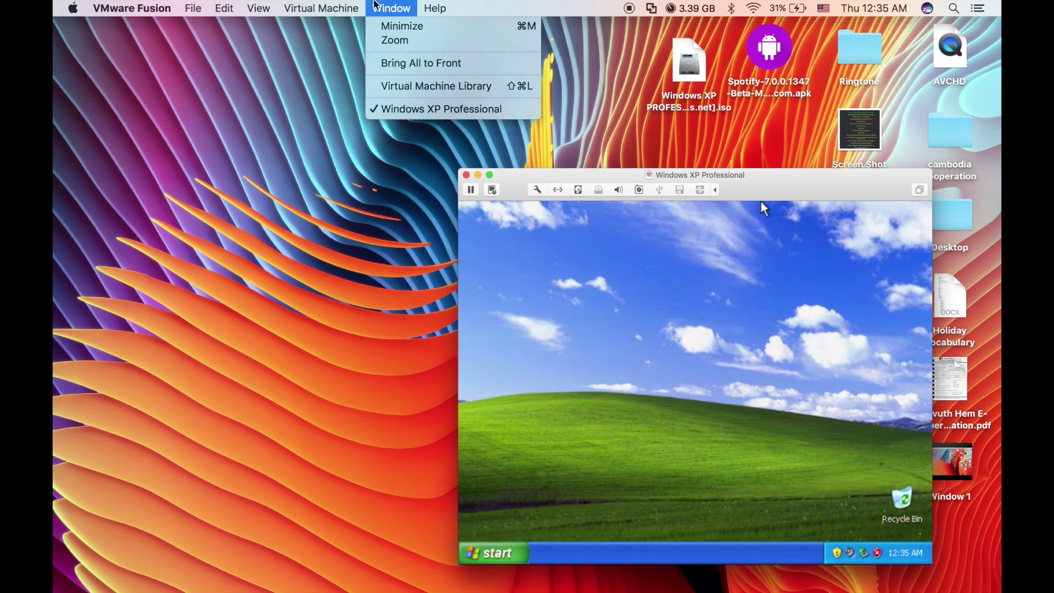